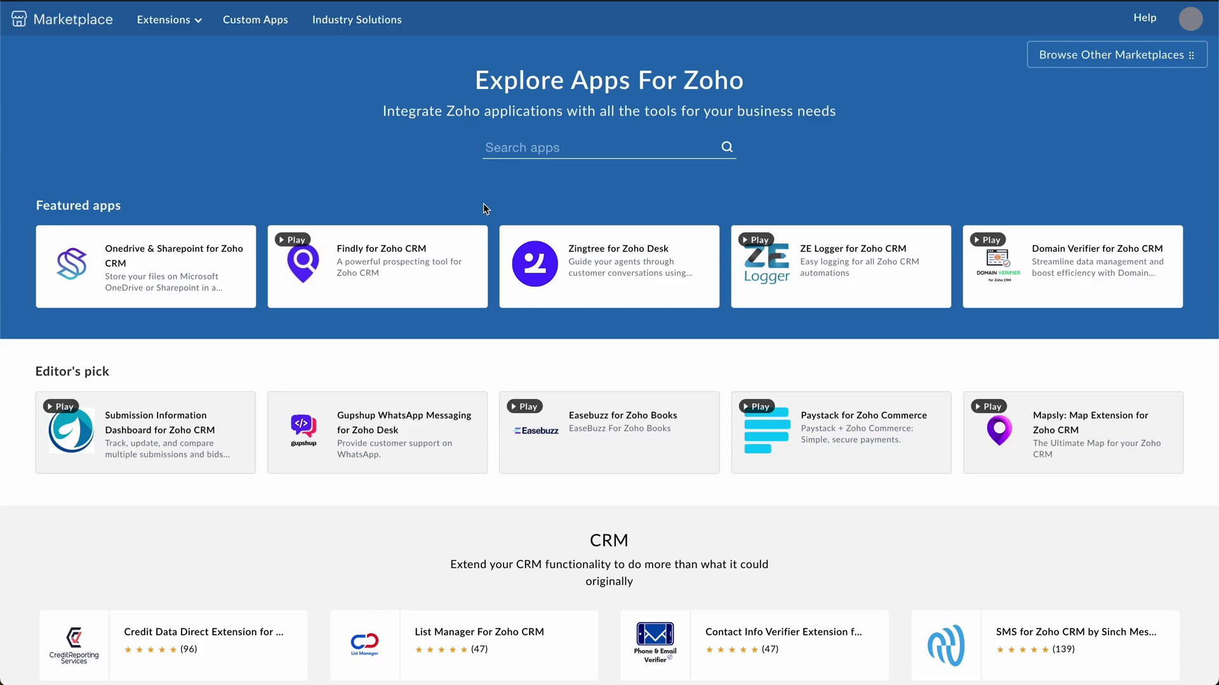
Search the marketplace for 'Bitly' and open the Bitly Invoice Link For Zoho Billing app.
left_click(508, 155)
type("Bitly")
left_click(543, 268)
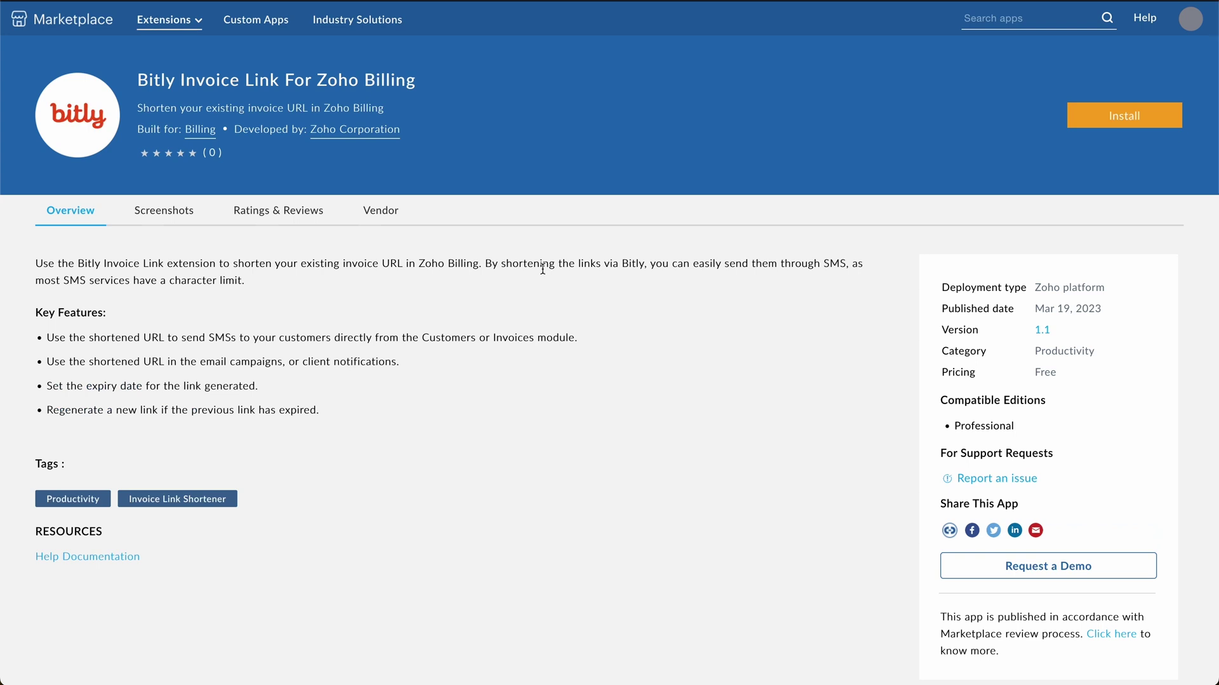
Install the extension after agreeing to the Zoho Marketplace terms of service.
left_click(1079, 121)
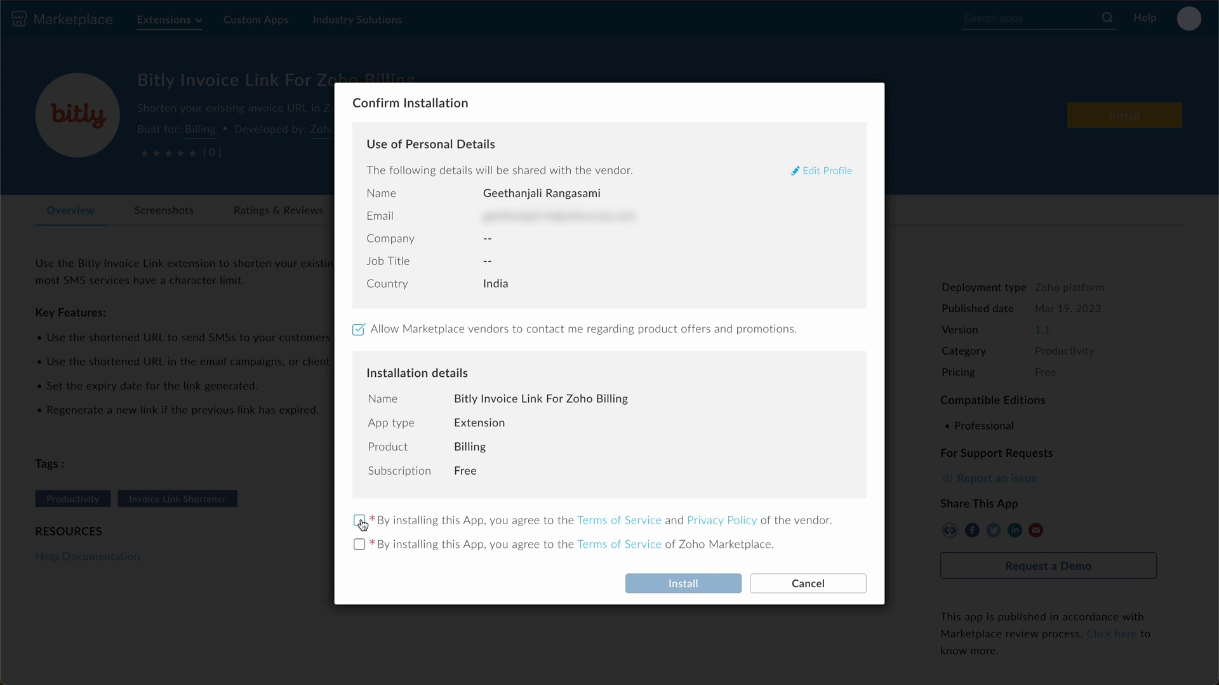
left_click(359, 544)
left_click(683, 582)
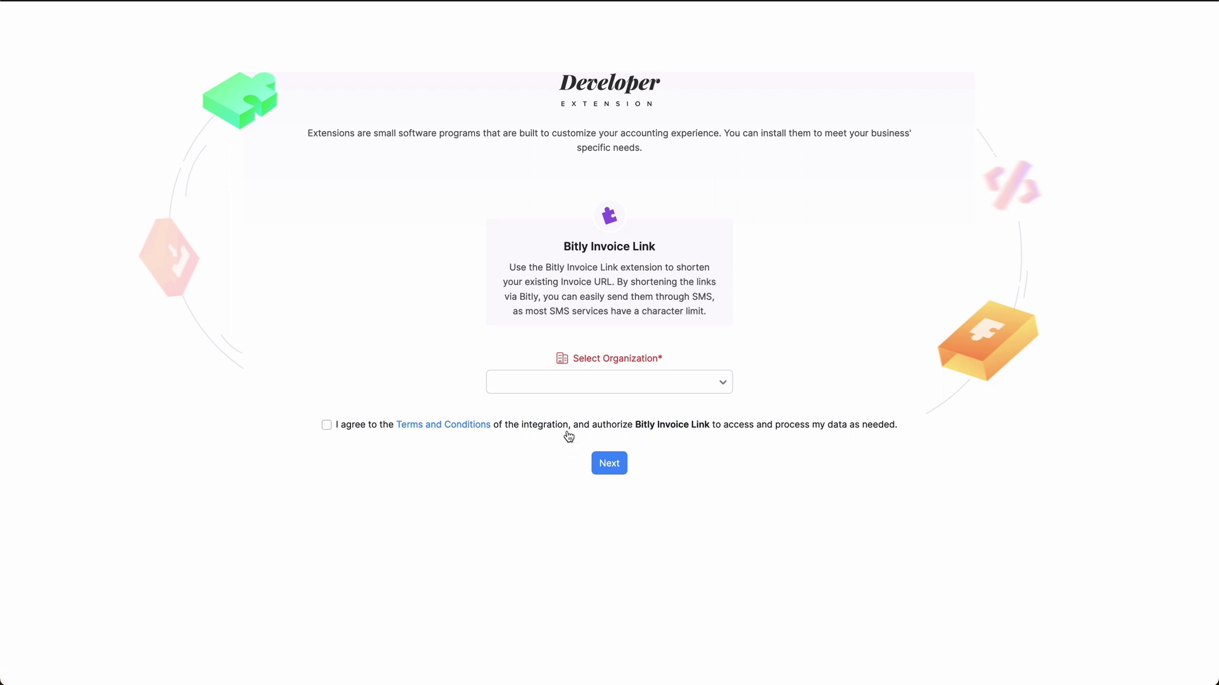
Choose the Zylker.IN organization, accept the integration terms, and continue to connection authorization.
left_click(571, 389)
left_click(575, 464)
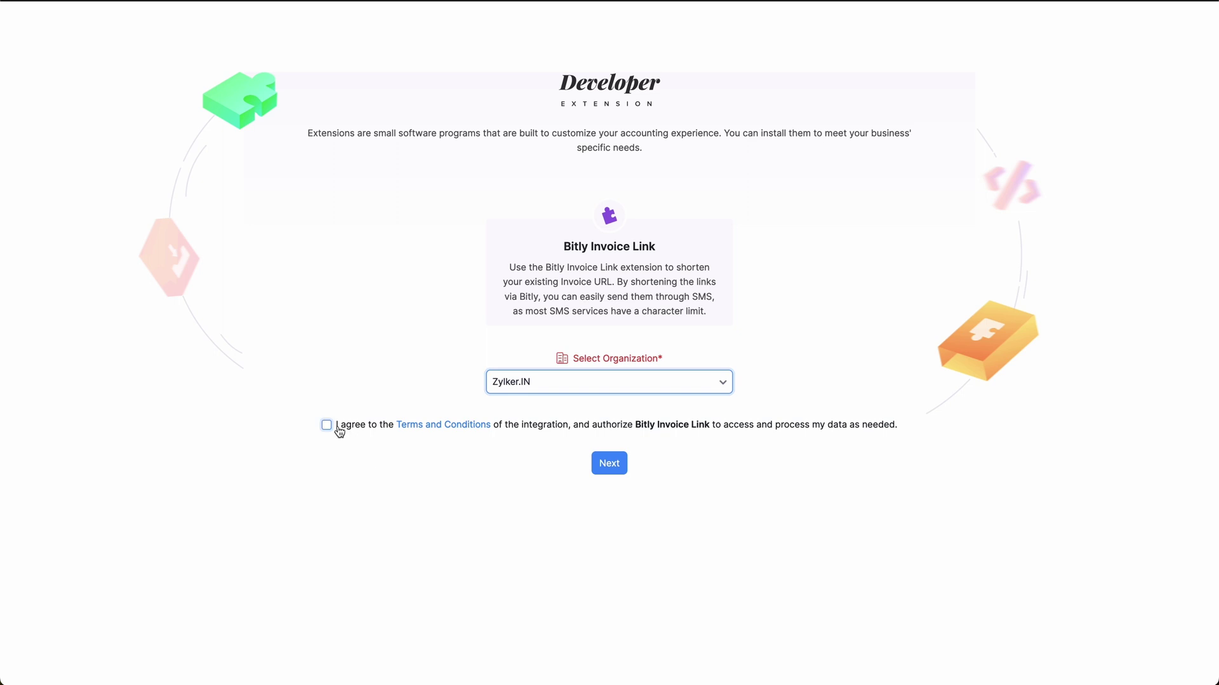
left_click(326, 425)
left_click(594, 468)
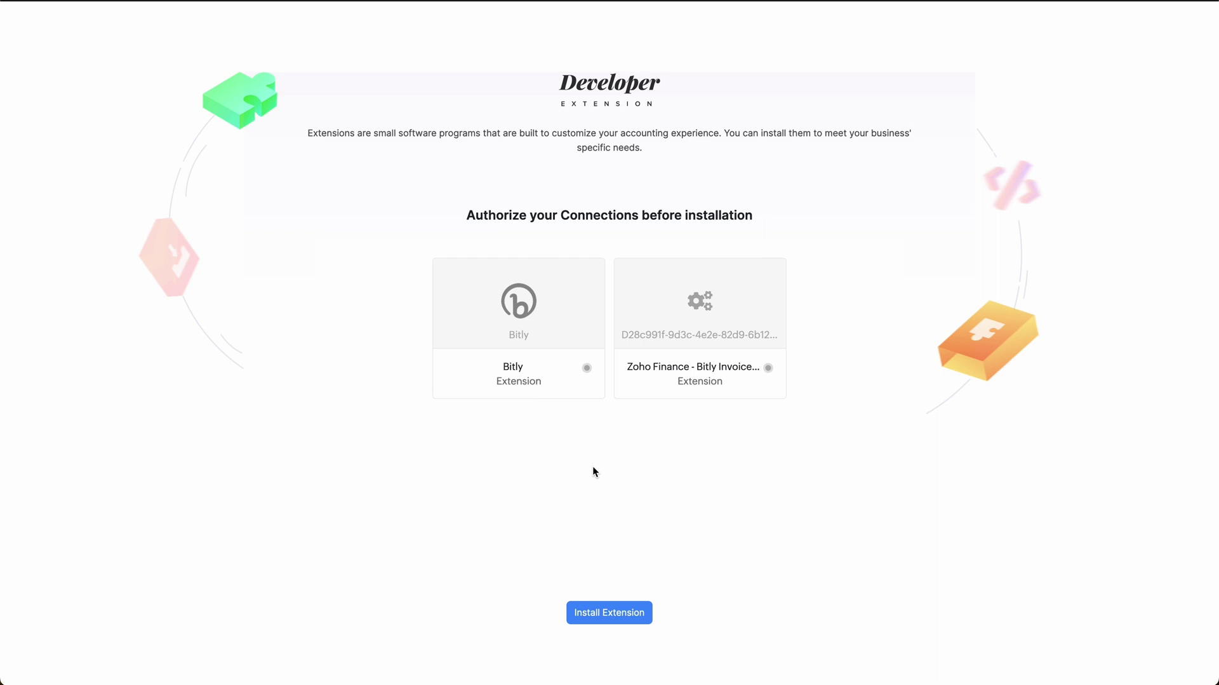
mouse_move(664, 387)
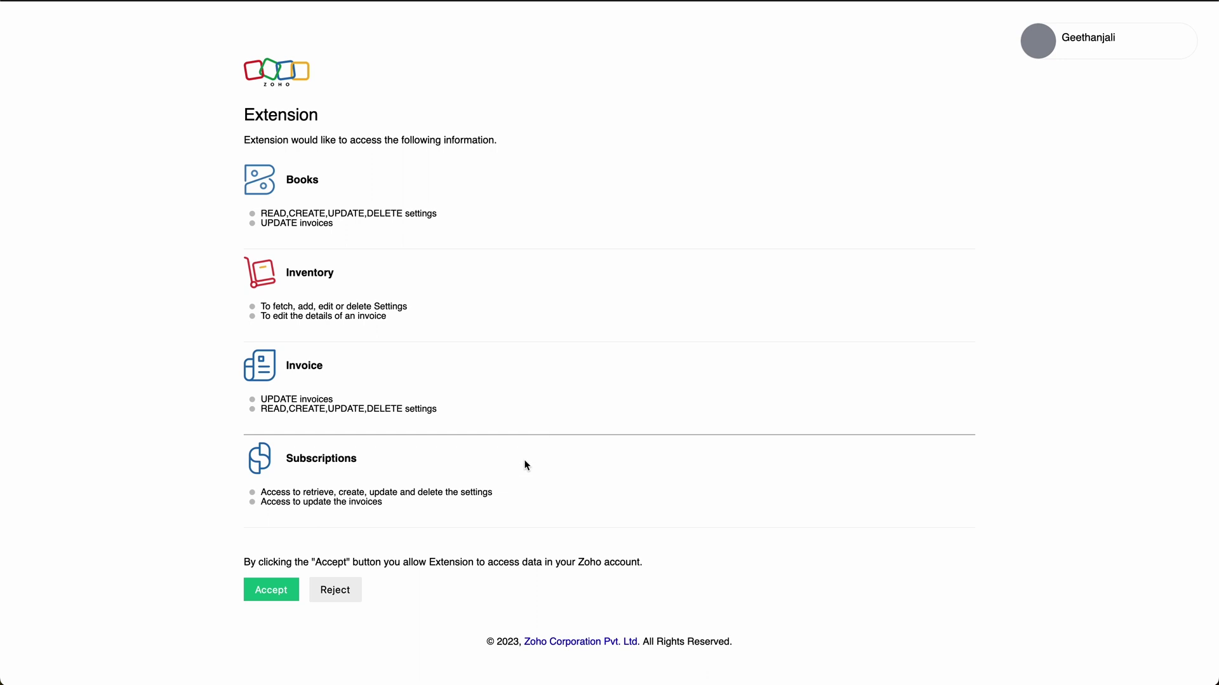
Accept Zoho Finance data access, allow Zoho Flow on the Bitly account, then install Bitly Invoice Link.
left_click(283, 597)
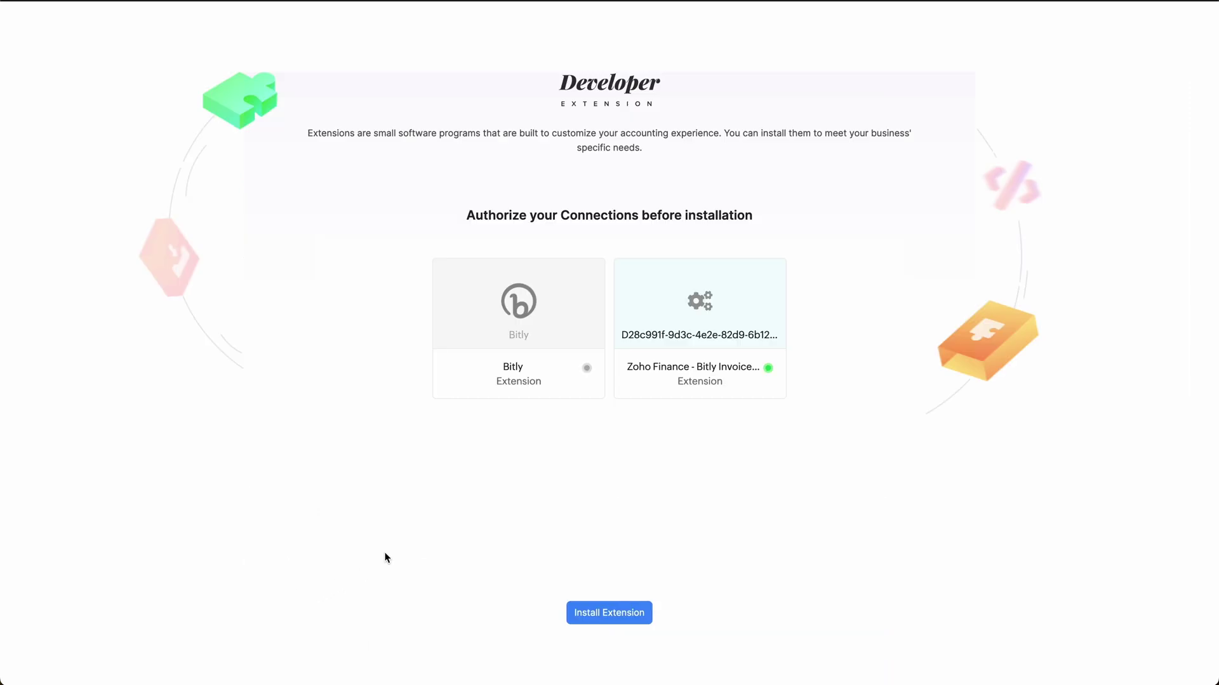
mouse_move(459, 393)
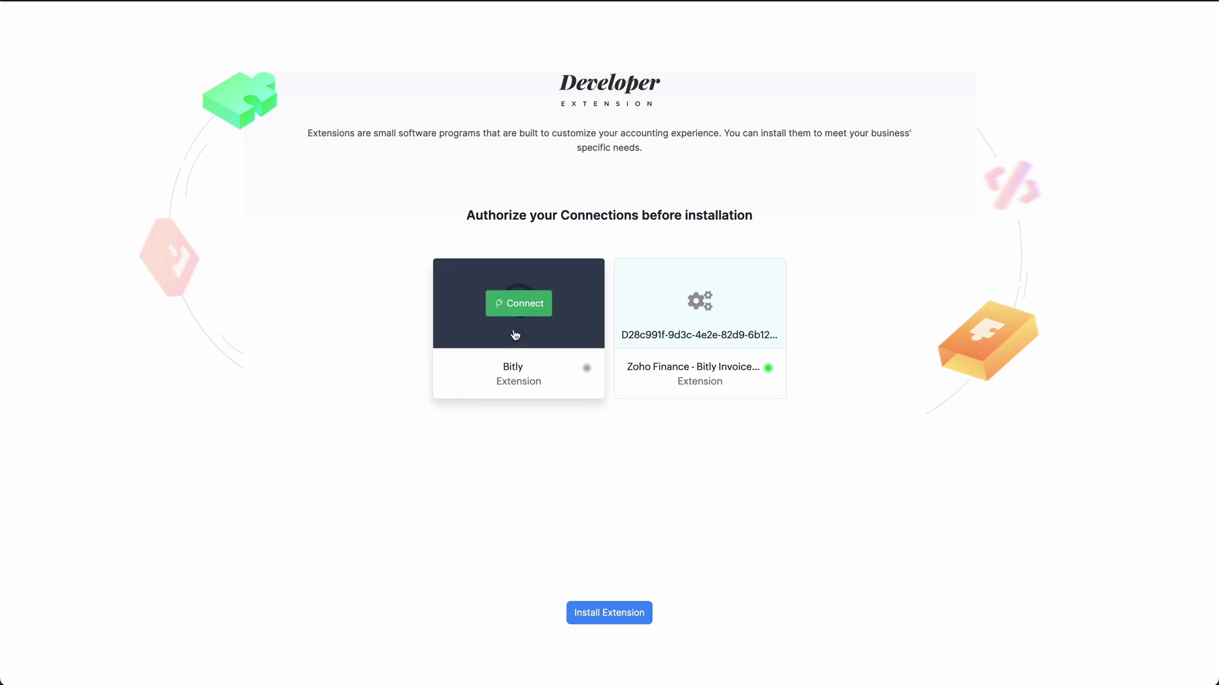
left_click(517, 304)
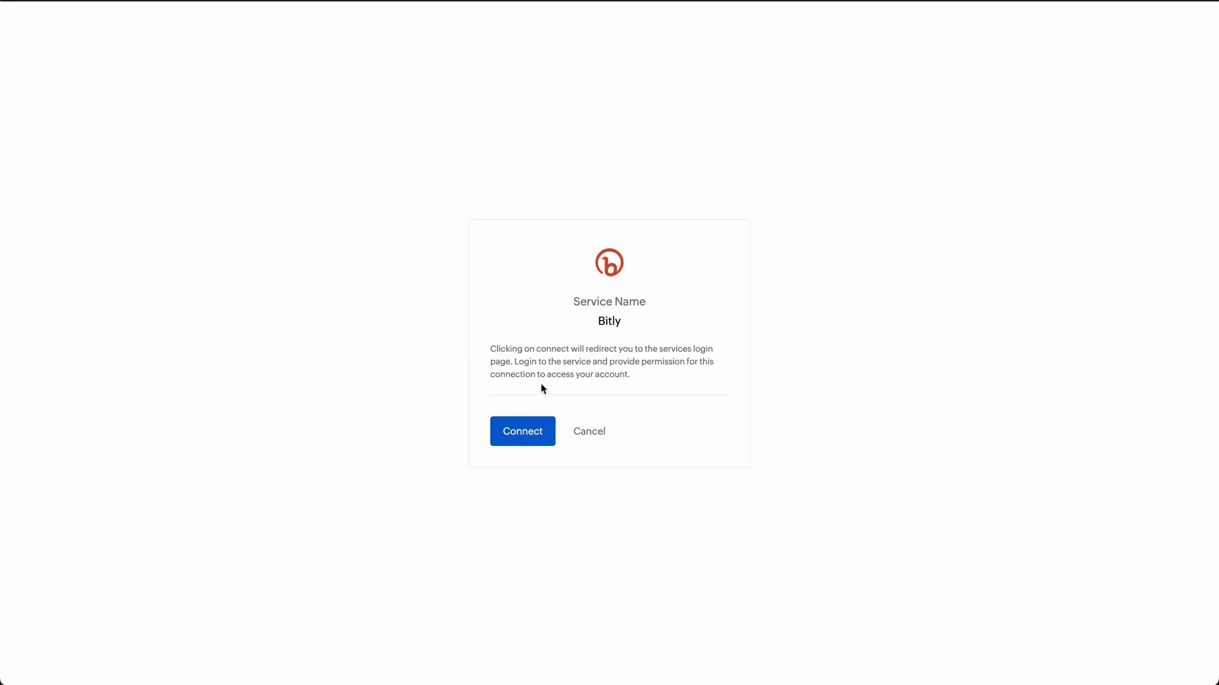
left_click(531, 423)
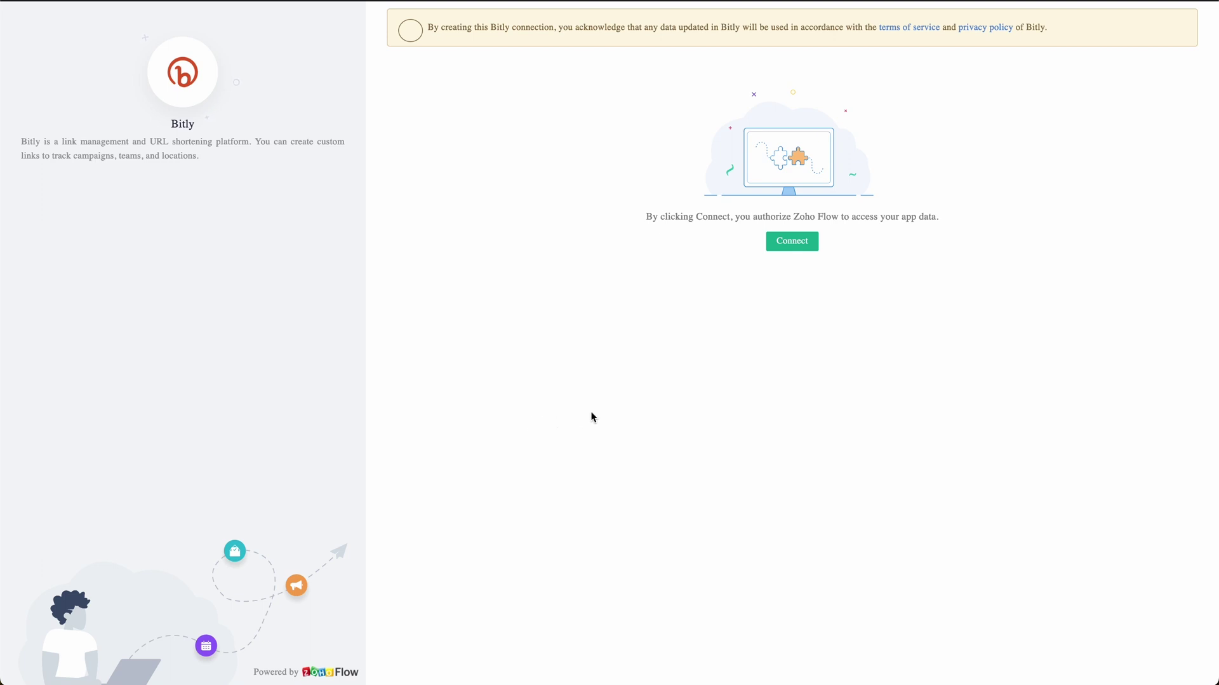
left_click(791, 243)
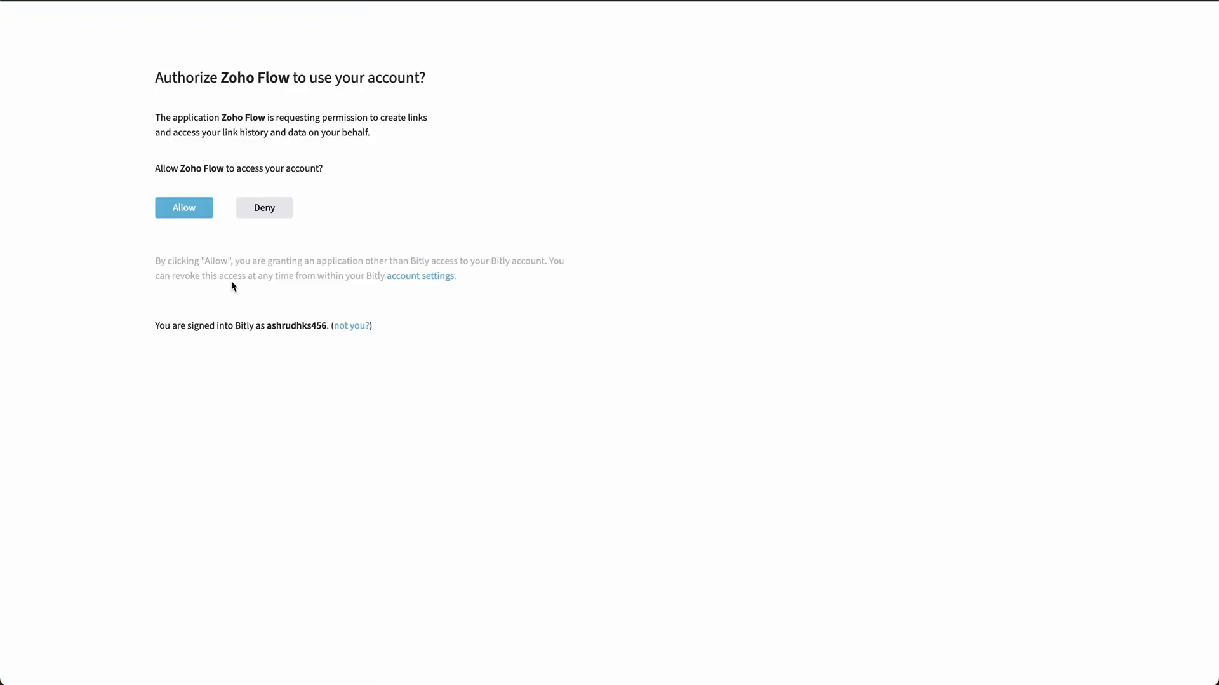
left_click(176, 219)
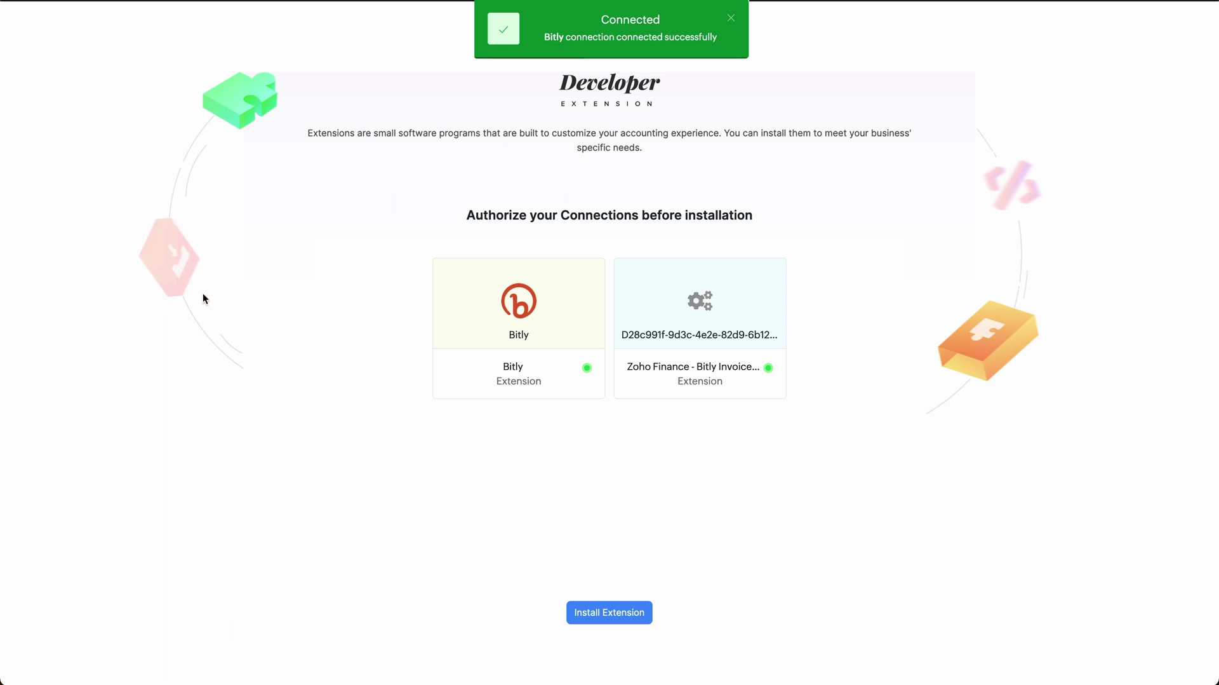
left_click(607, 615)
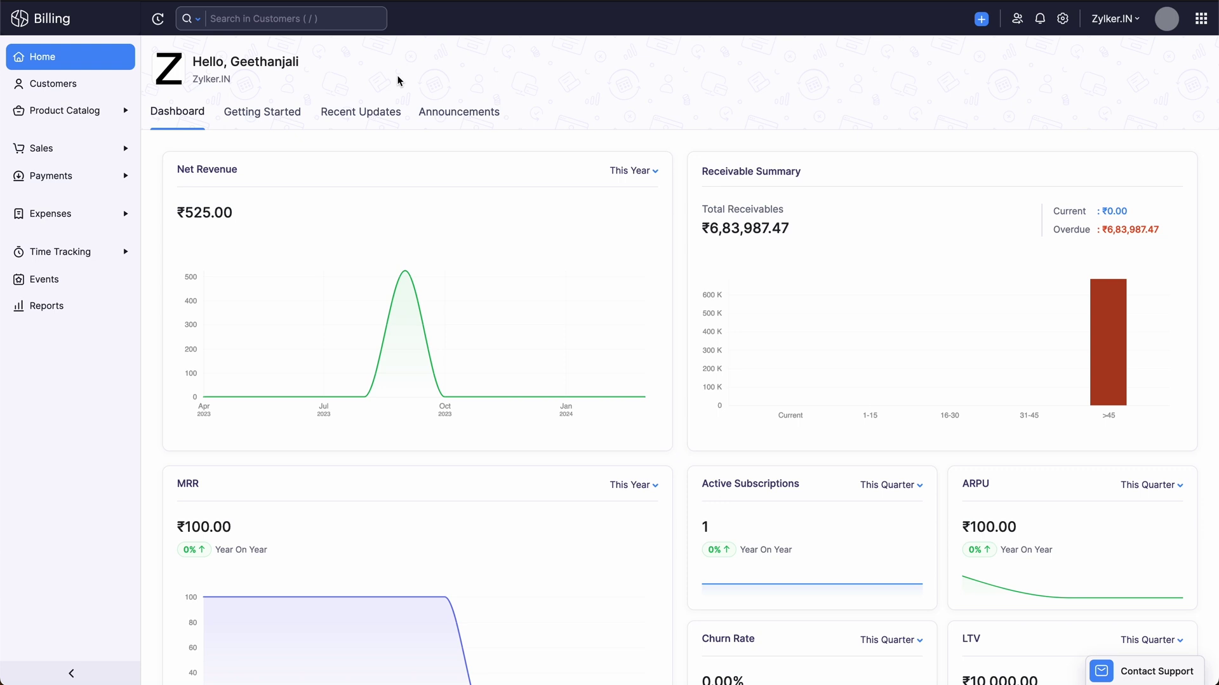
Go to Sales > Invoices and open invoice INV-000046 from All Invoices.
left_click(95, 152)
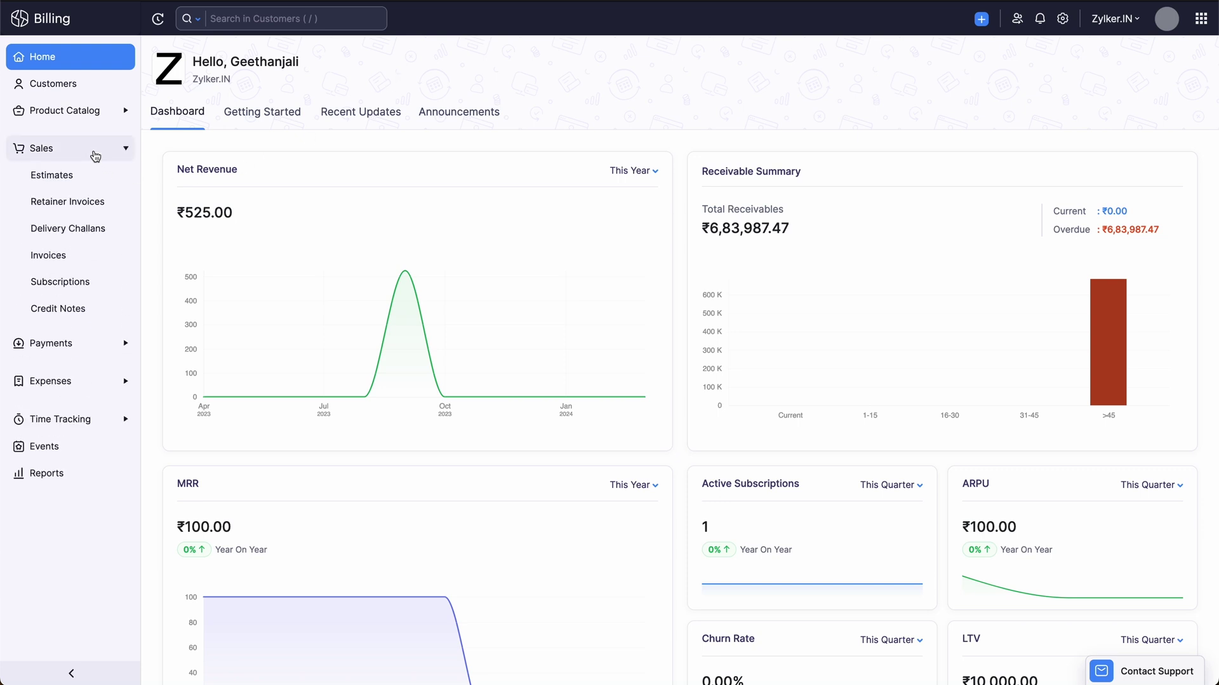
left_click(84, 254)
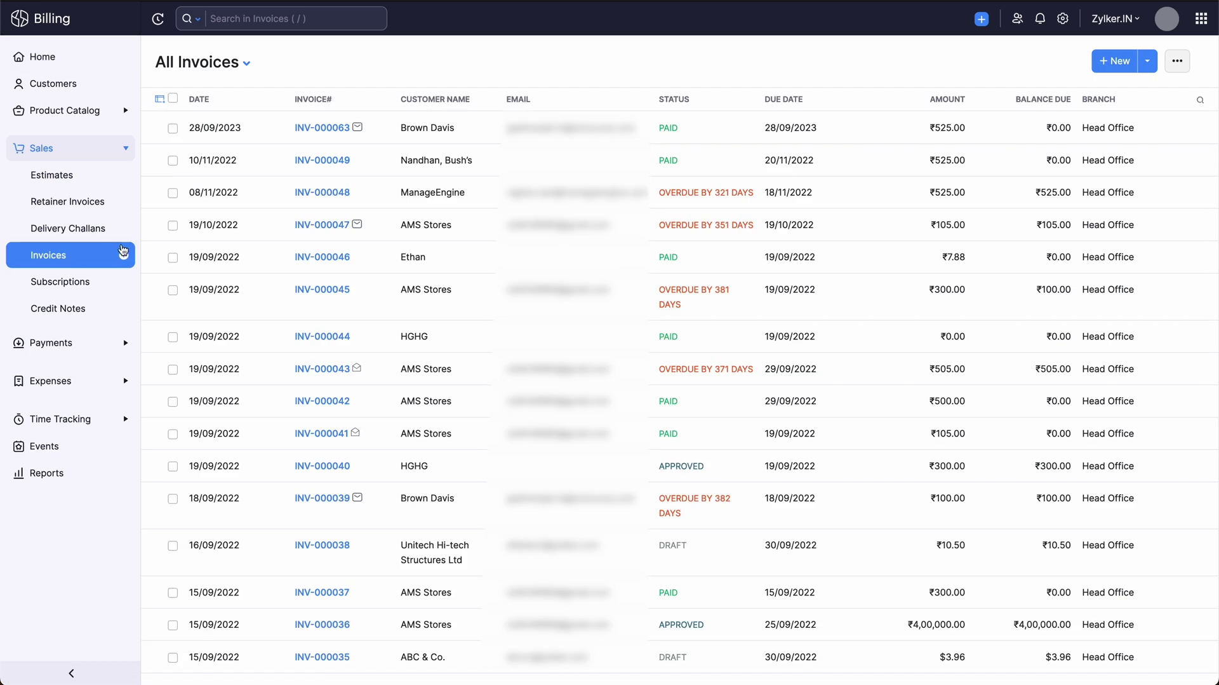
left_click(343, 257)
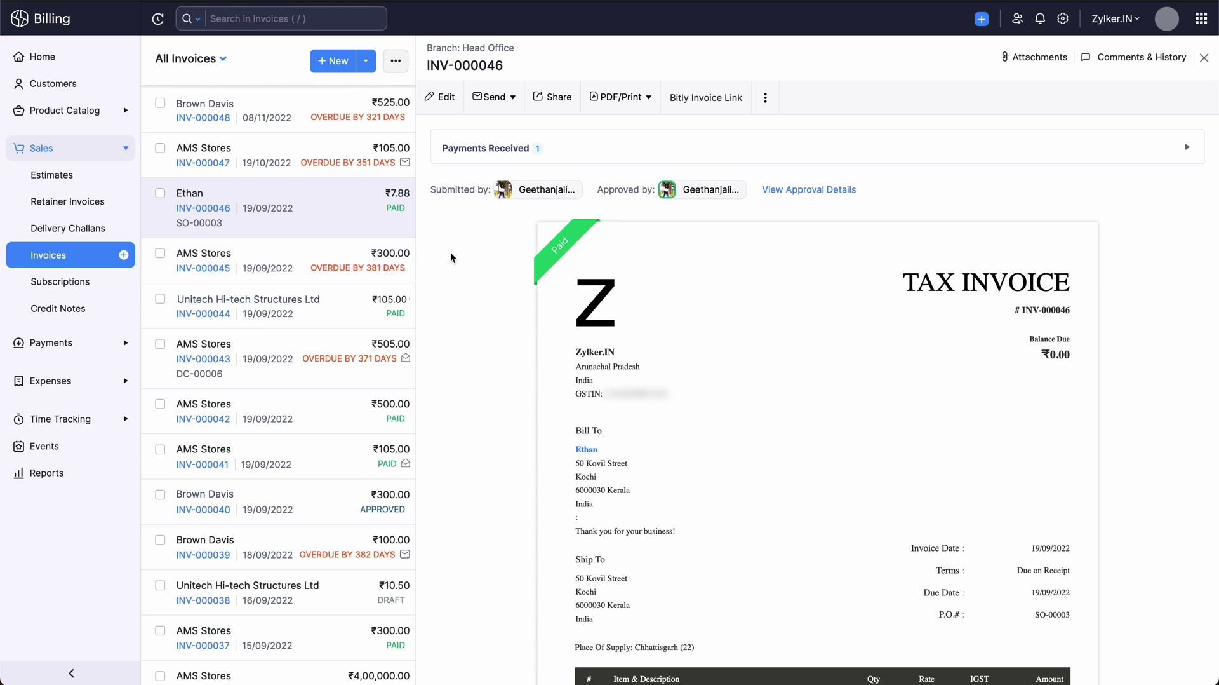
In Bitly Invoice Link, generate INV-000046's short link with a 15-day expiry (2023-10-20).
left_click(693, 102)
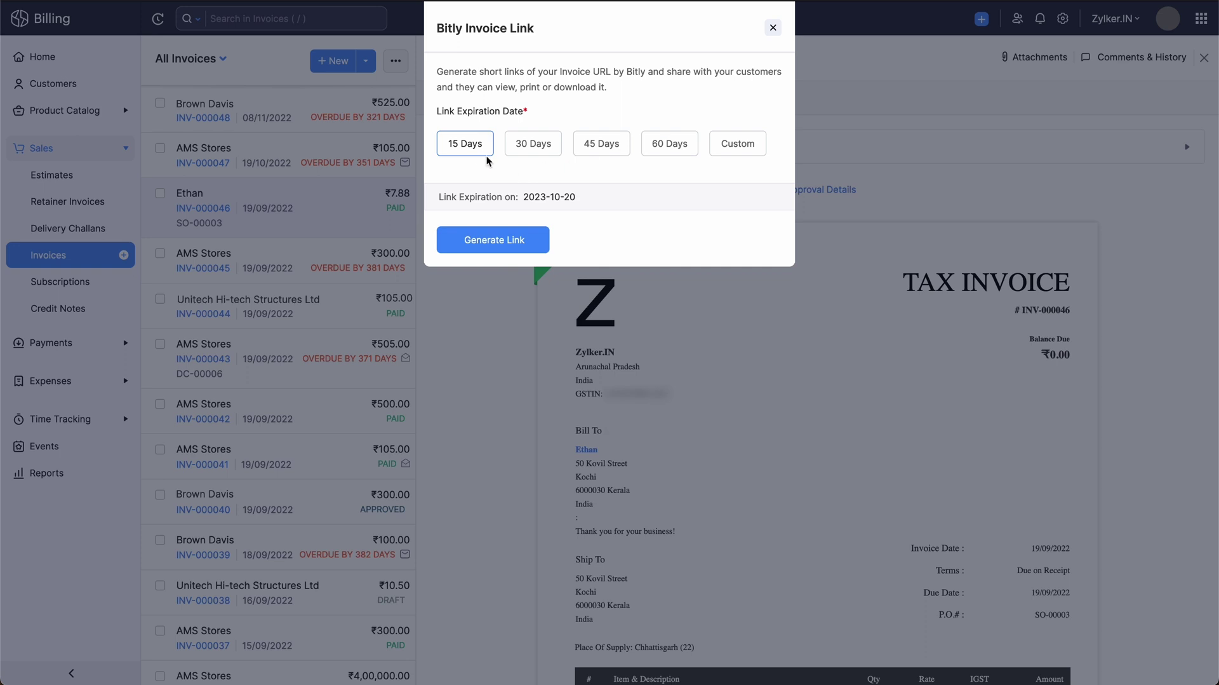
left_click(535, 153)
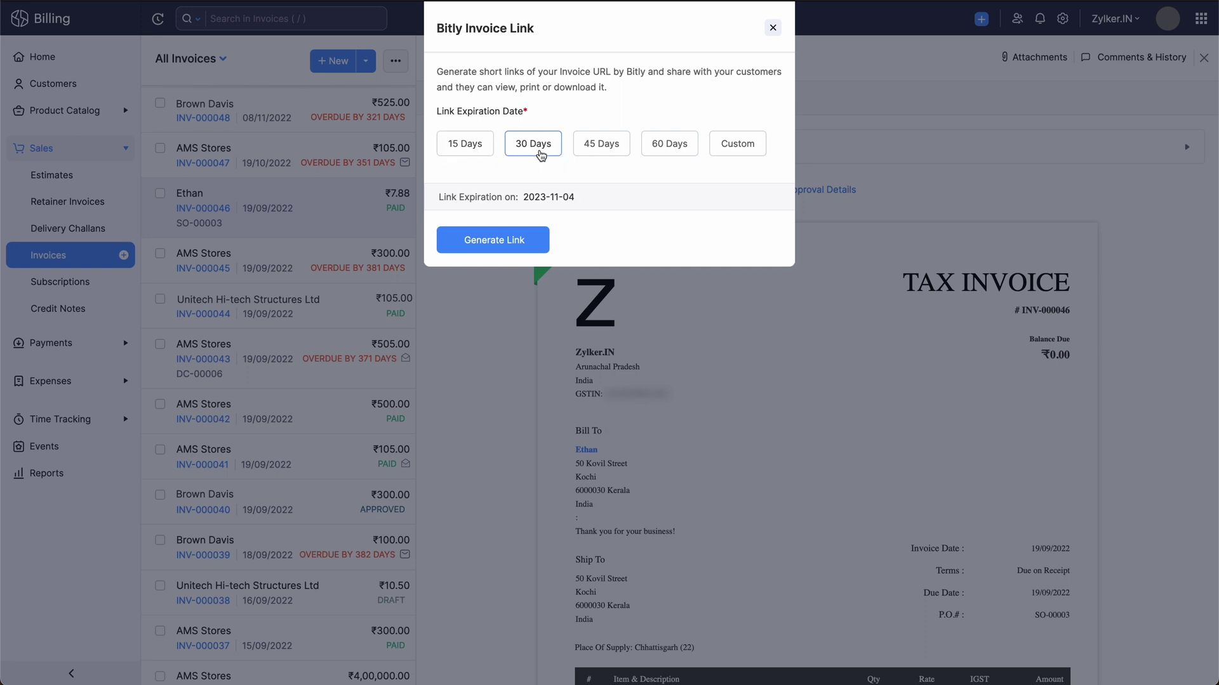
left_click(590, 153)
left_click(666, 152)
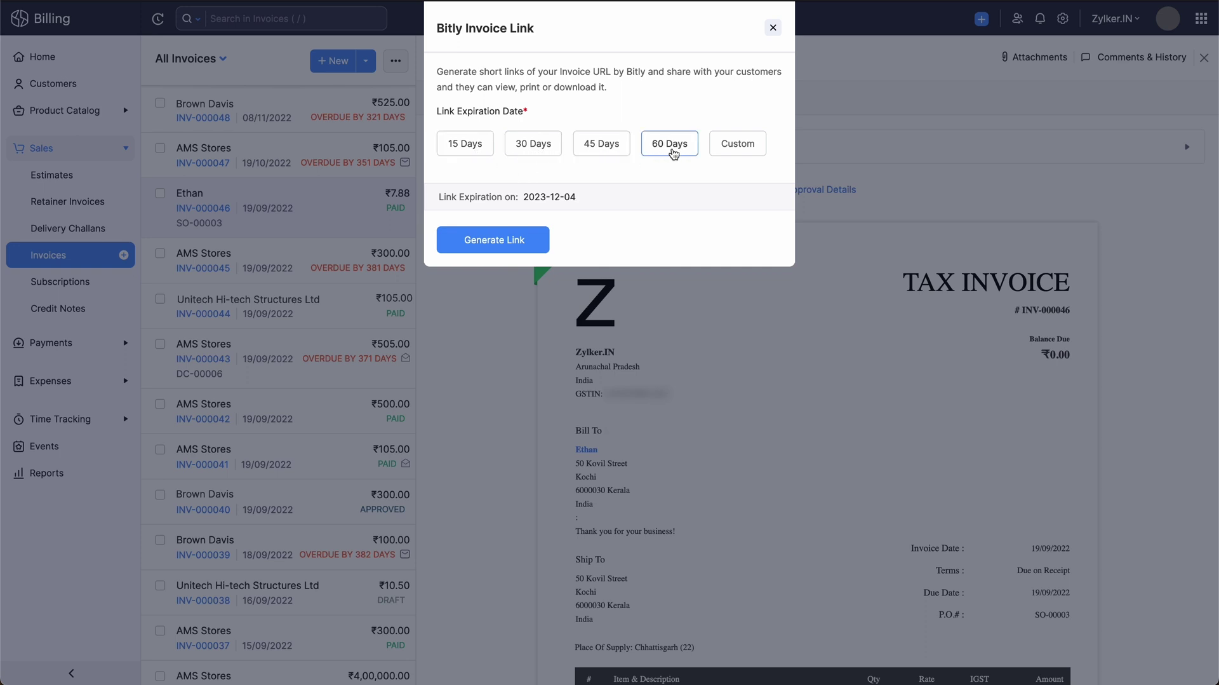
left_click(734, 154)
left_click(577, 200)
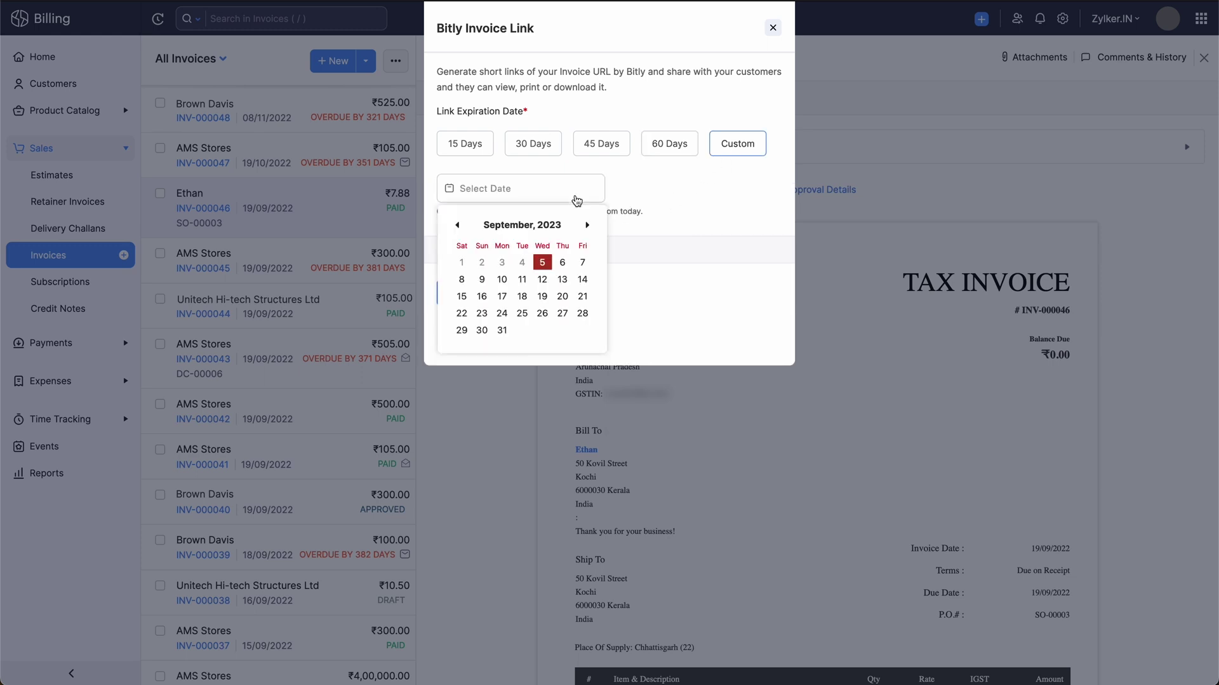
left_click(577, 201)
left_click(469, 148)
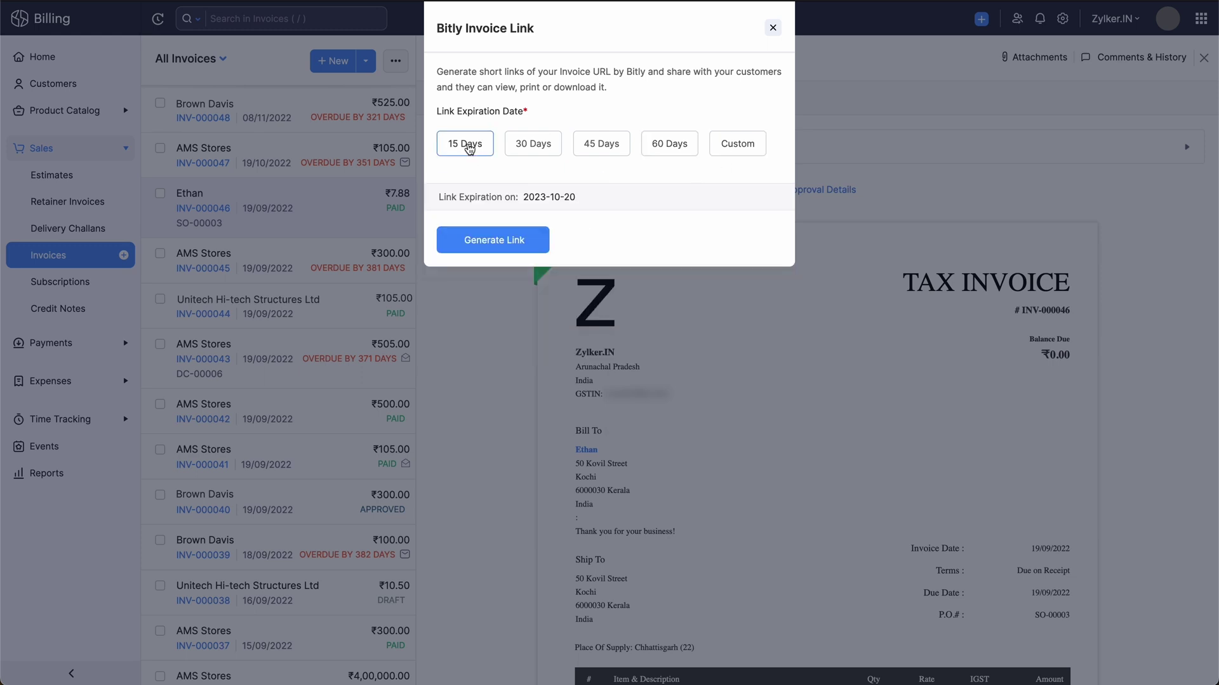
left_click(489, 241)
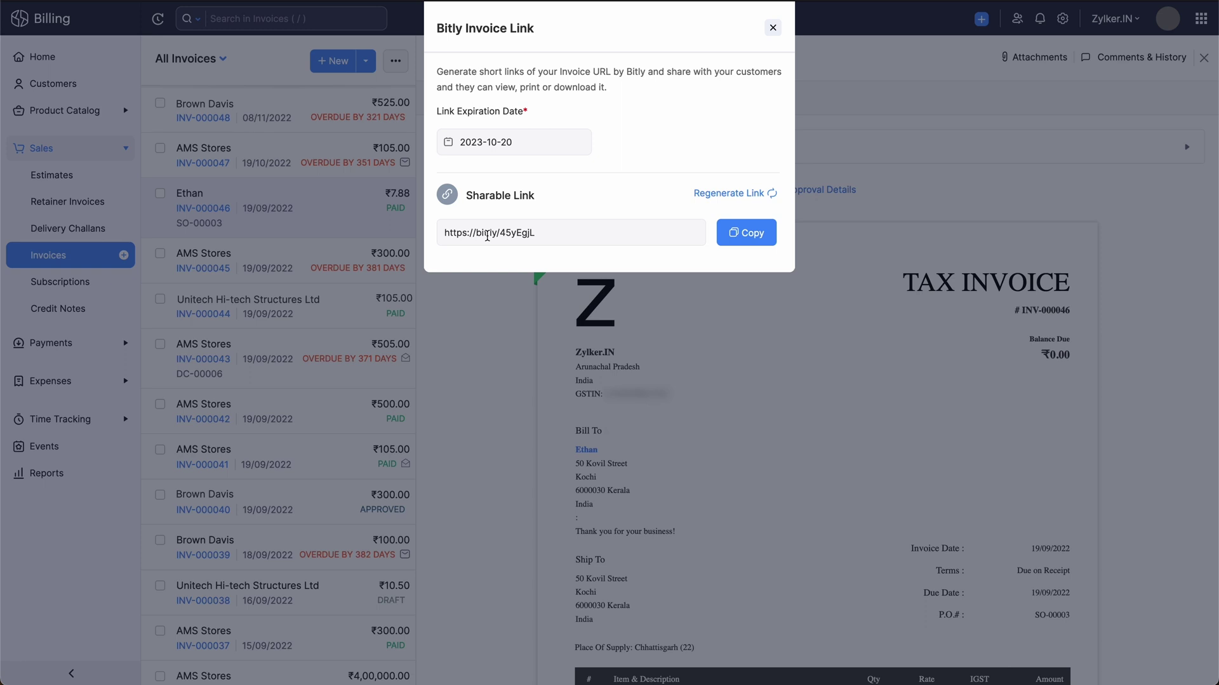
Copy the bit.ly link and load it in a private window to confirm it opens the invoice.
left_click(750, 245)
key("Escape")
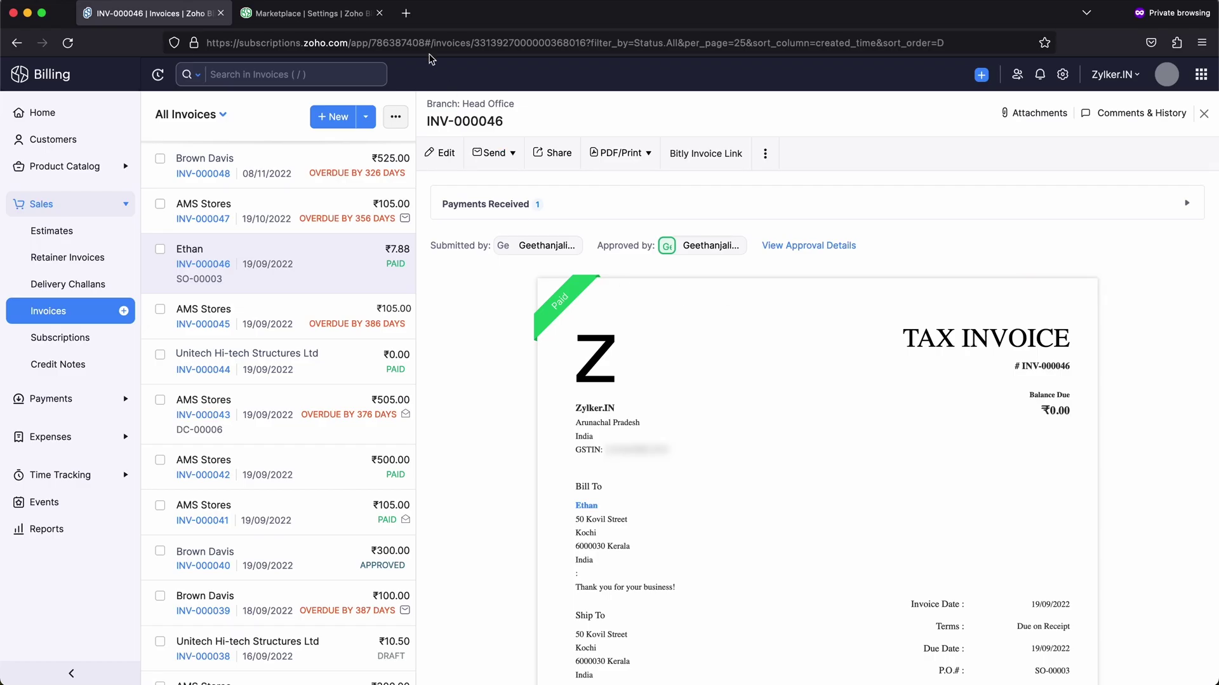
left_click(287, 21)
key("super+v")
key("Return")
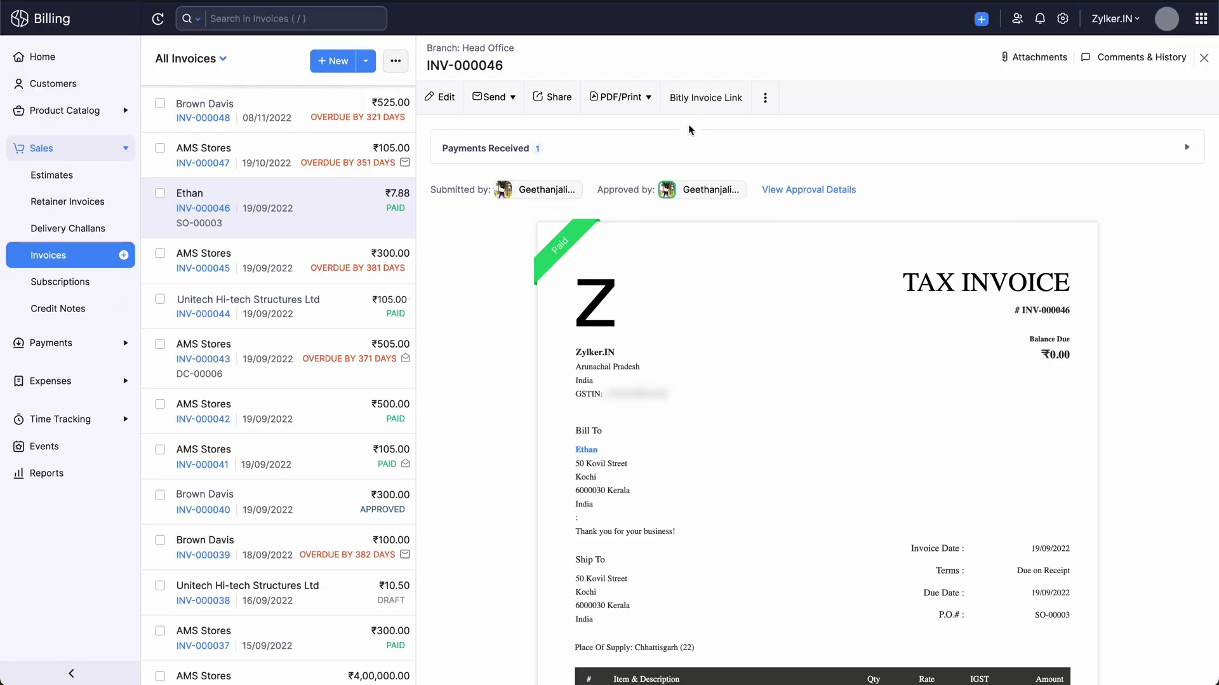
left_click(696, 98)
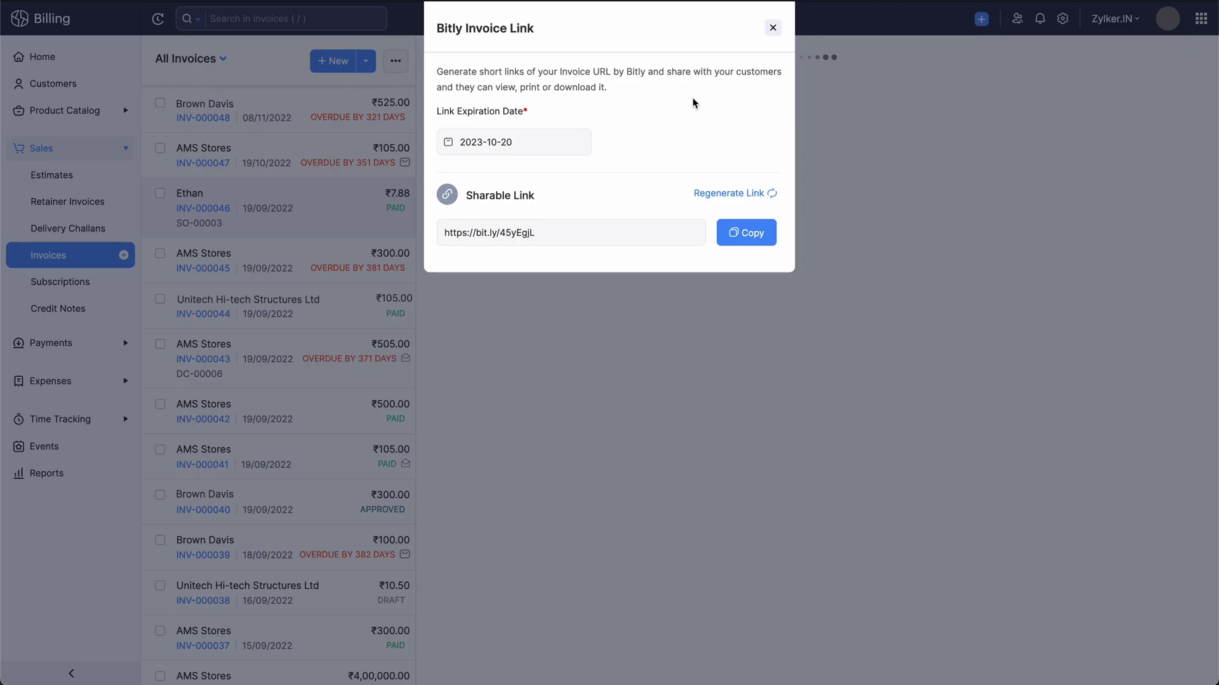
left_click(730, 195)
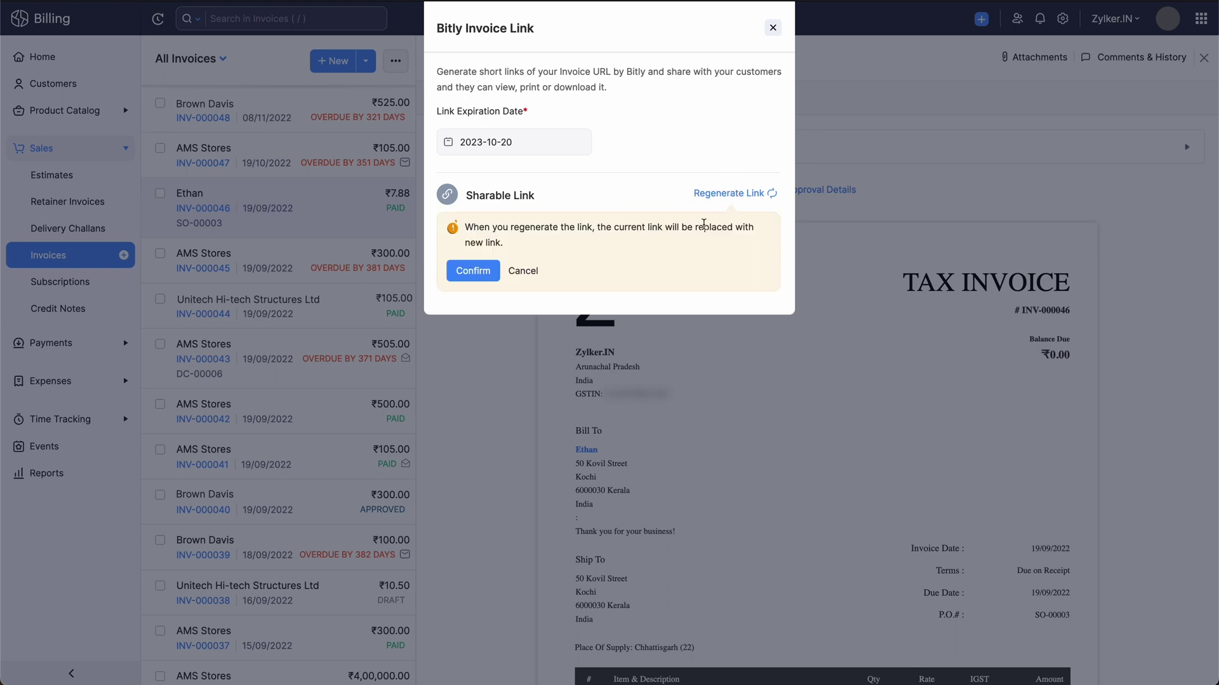
left_click(475, 272)
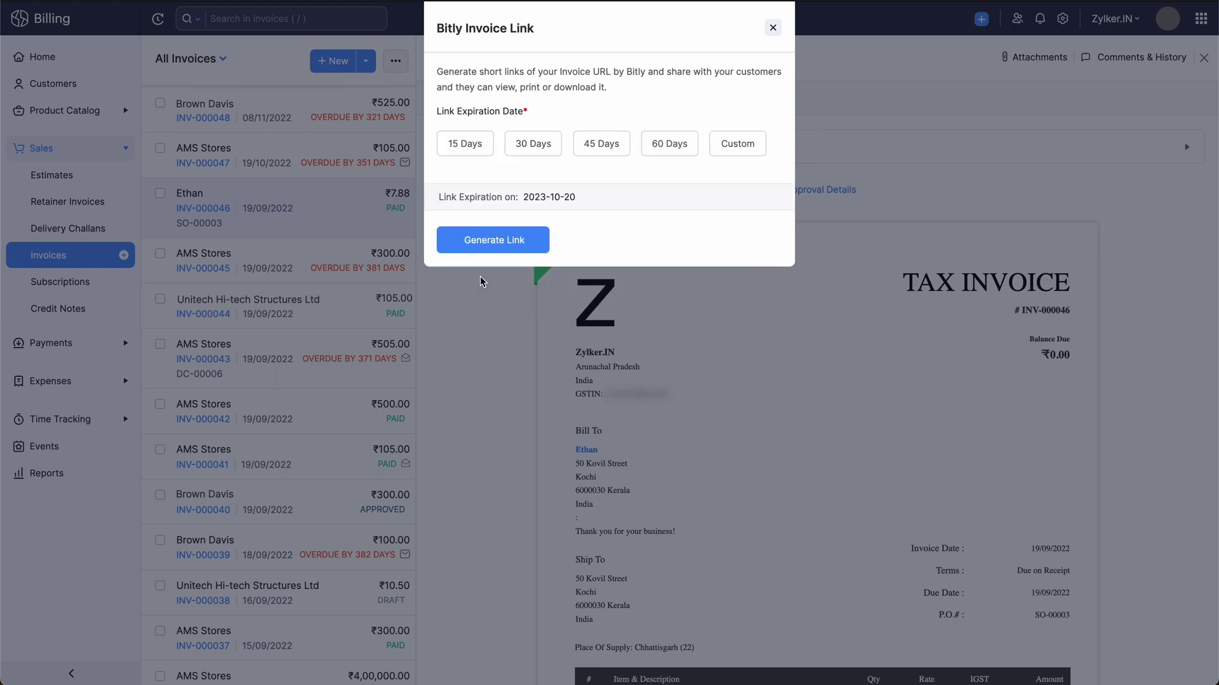
left_click(536, 148)
left_click(522, 246)
left_click(772, 29)
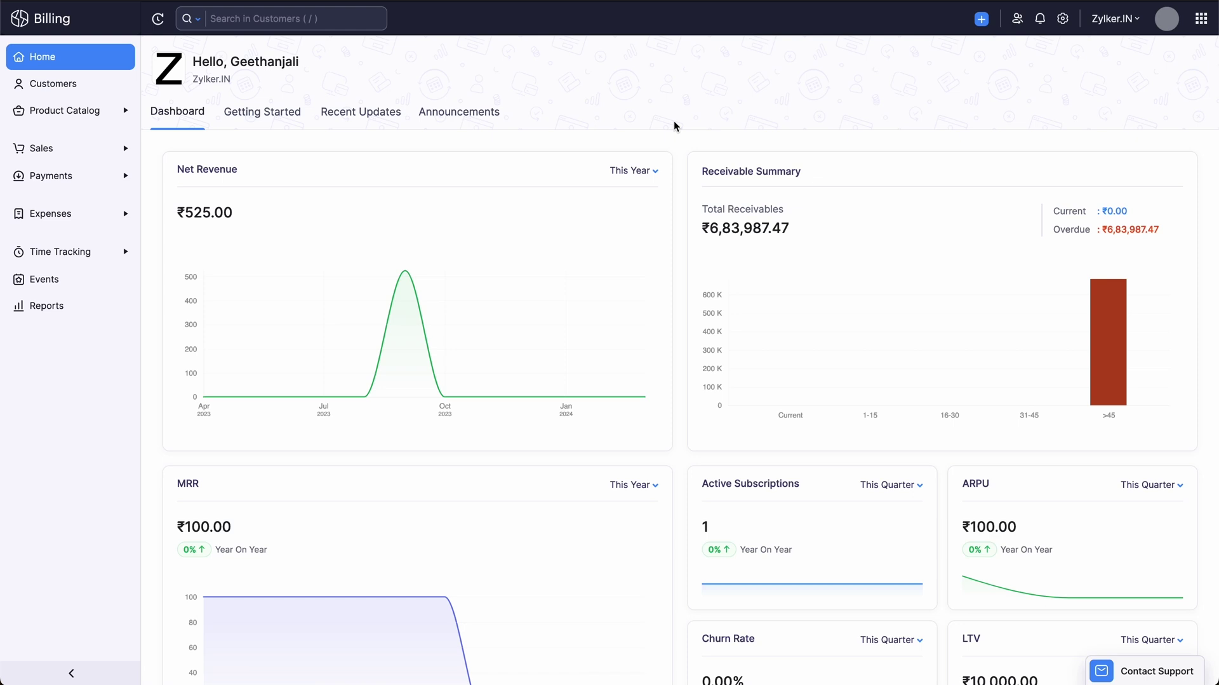
Go to Settings > Developer Space > Marketplace and list the installed extensions.
left_click(1063, 19)
scroll(1089, 261, "down", 4)
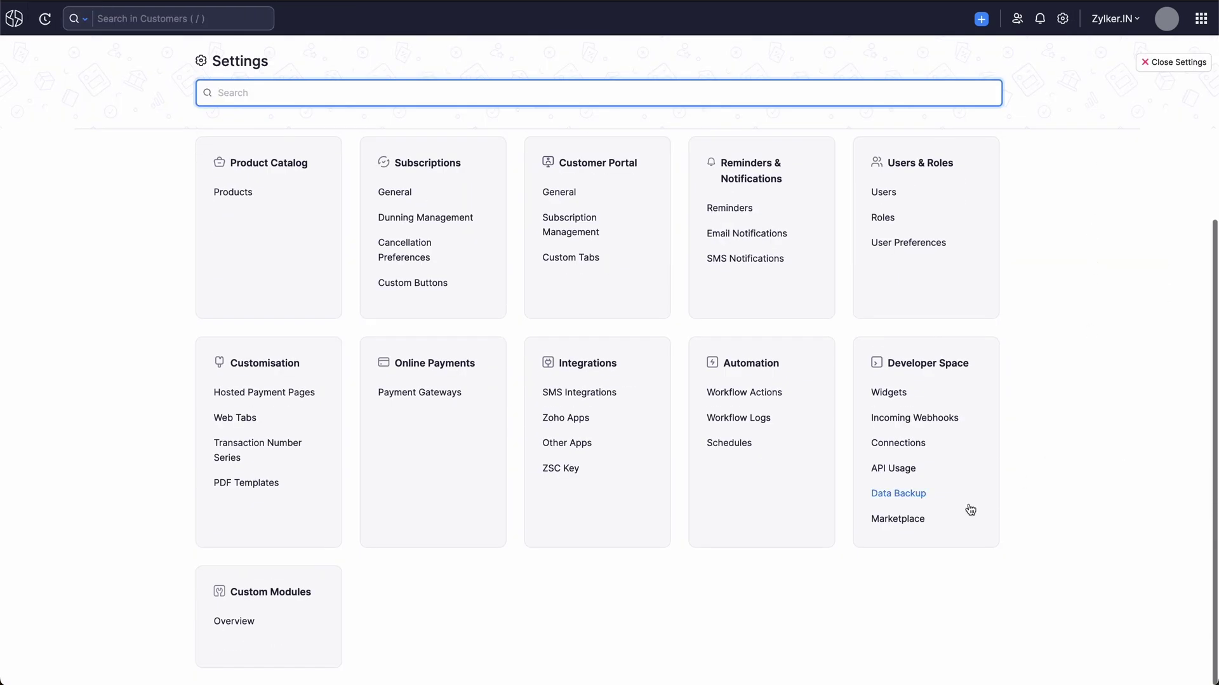
left_click(921, 511)
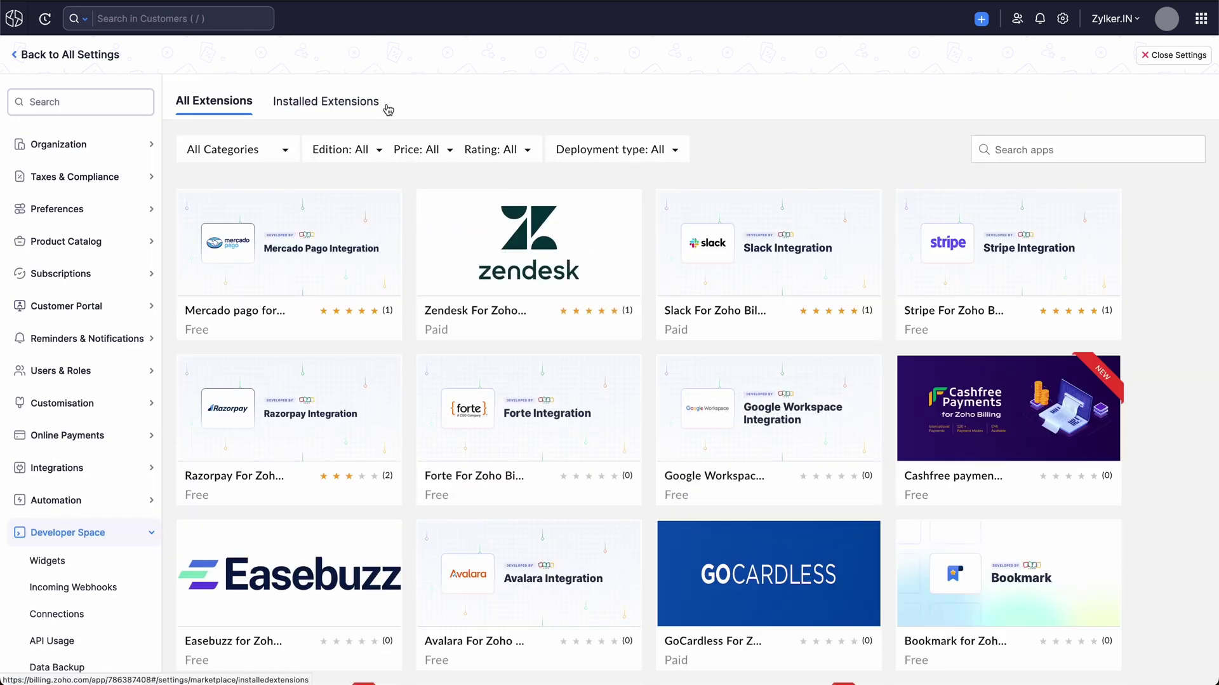
left_click(380, 106)
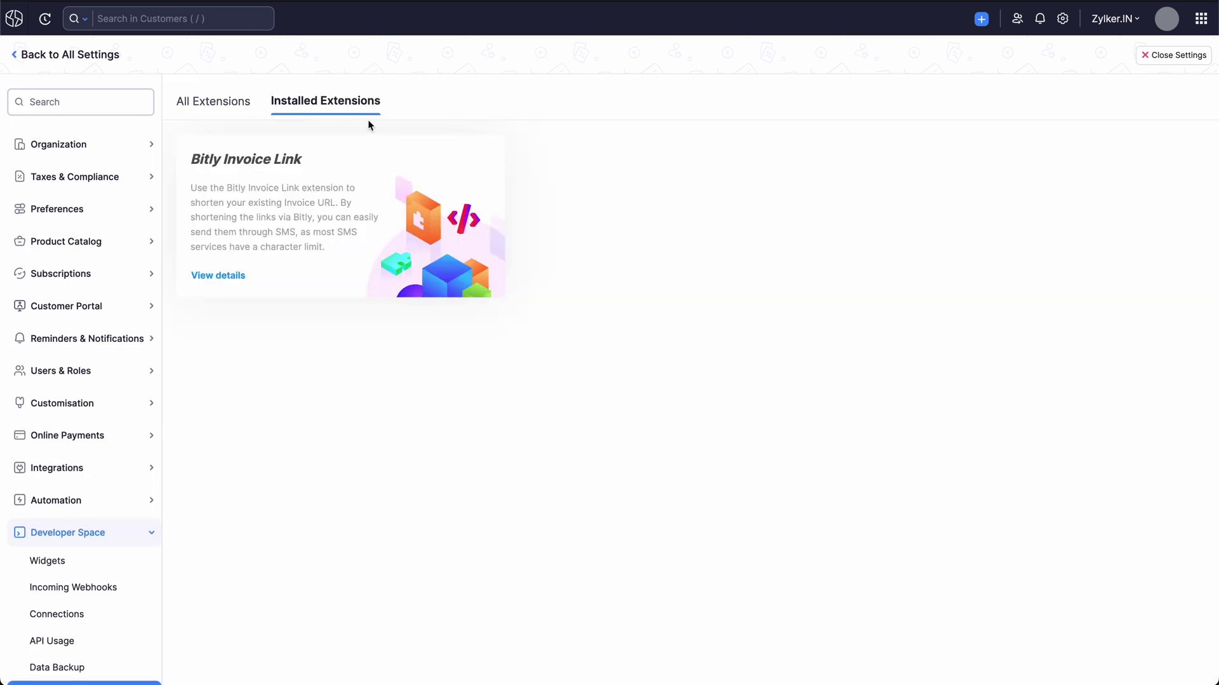
Open Bitly Invoice Link's details and confirm uninstalling it.
left_click(244, 279)
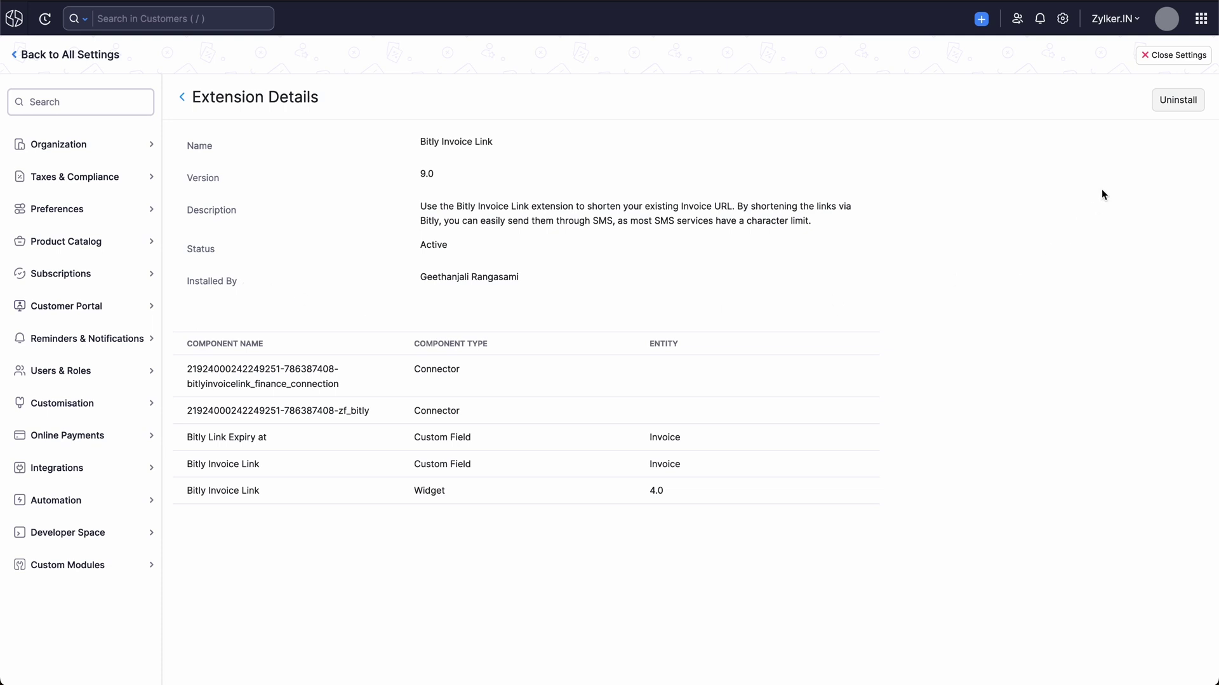
left_click(1166, 102)
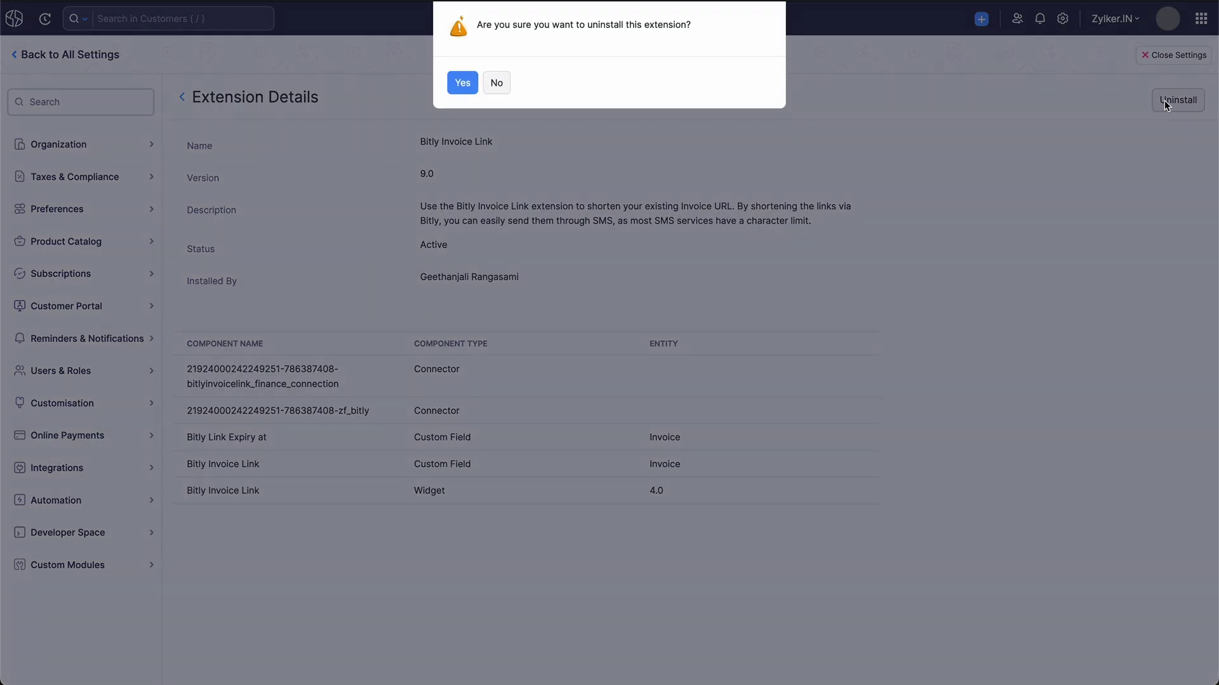
left_click(476, 85)
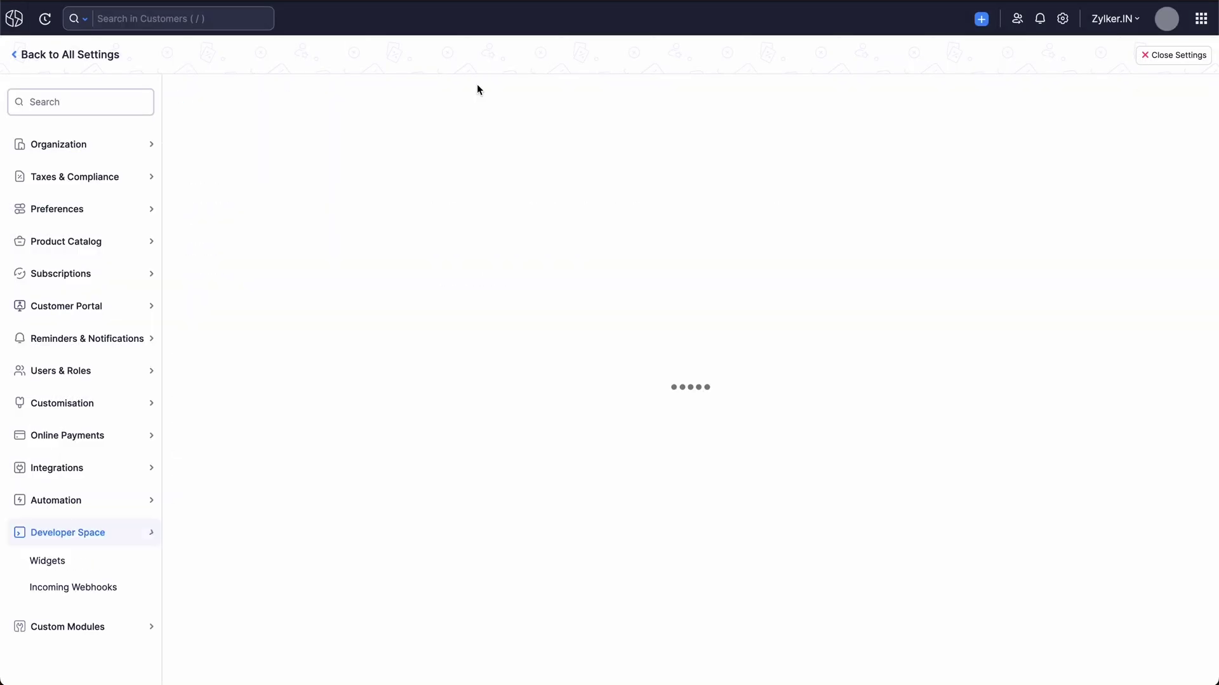